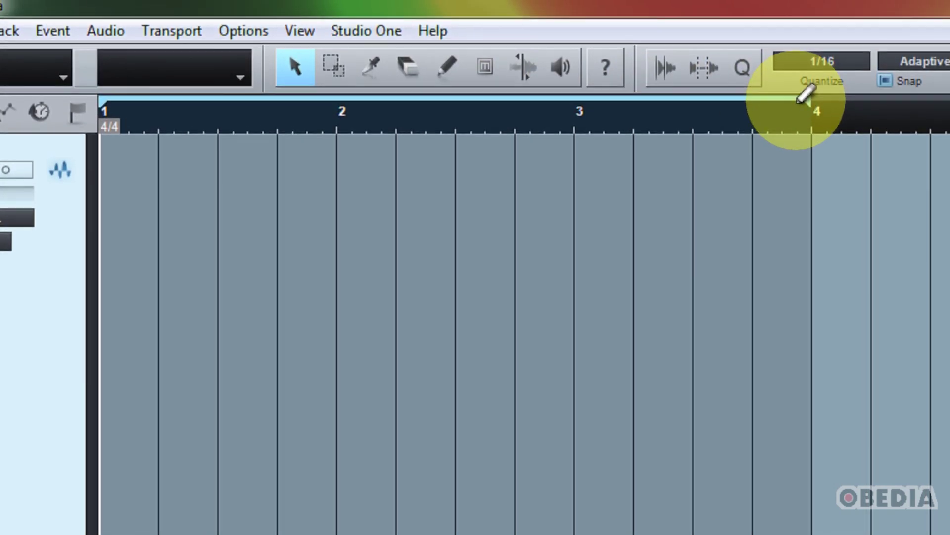
Step: Set the loop range to bars 1–4 and record-arm Track 1
drag(796, 94, 112, 99)
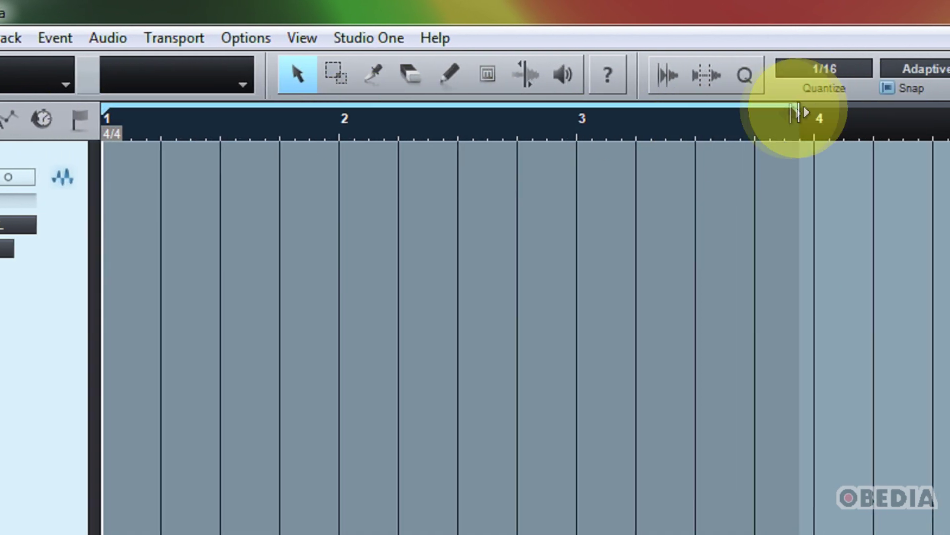
drag(797, 112, 814, 112)
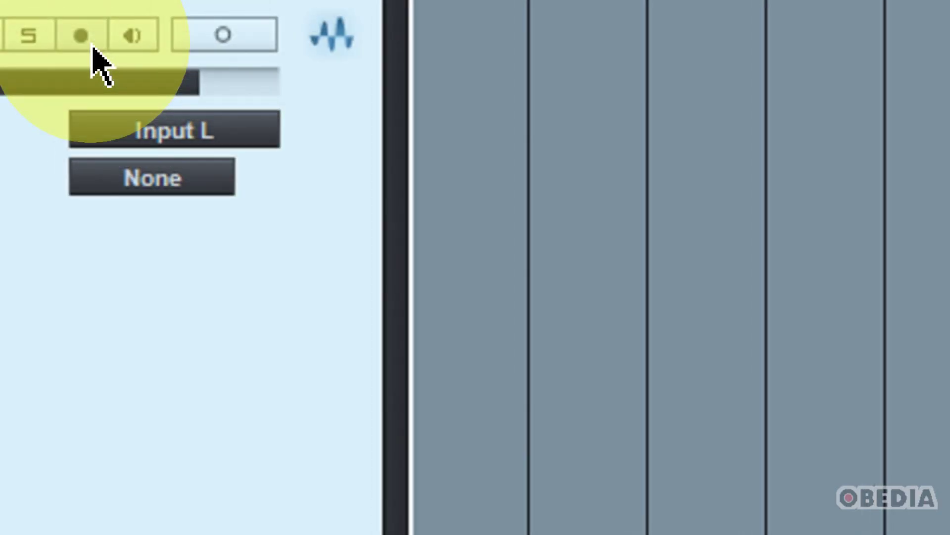
click(91, 42)
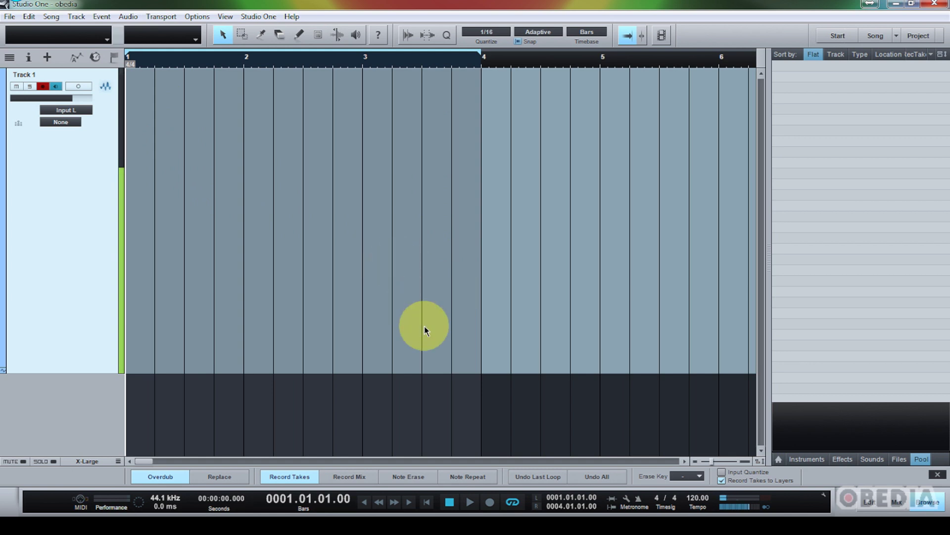
Step: Record vocal takes over the bar 1–4 loop on Track 1, then stop
click(489, 501)
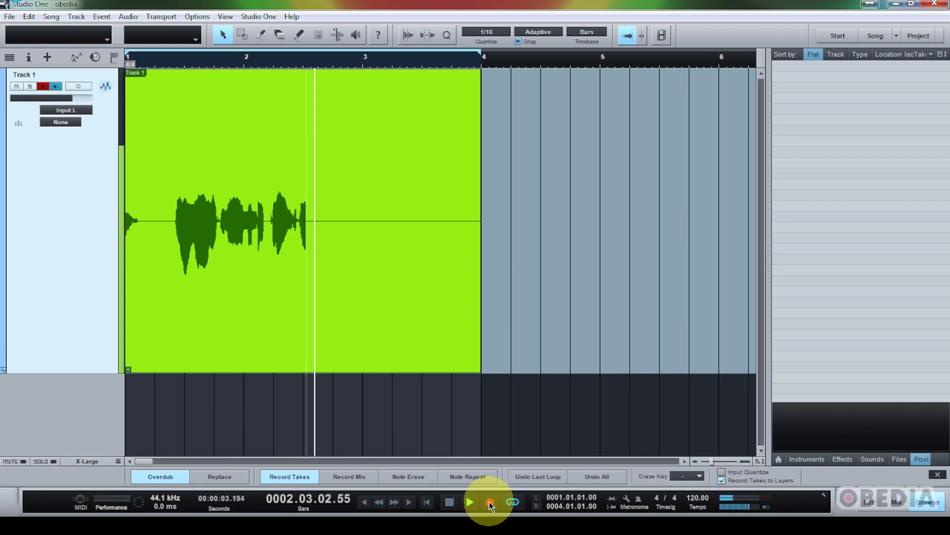
click(450, 502)
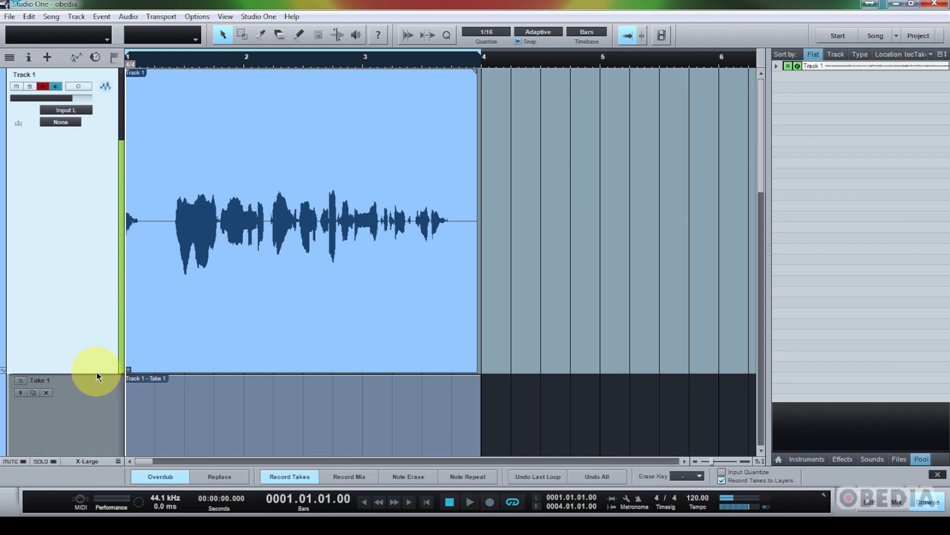
Step: Shrink Track 1, Take 2 and Take 3 lanes so all take waveforms are visible
drag(92, 375, 94, 191)
click(102, 280)
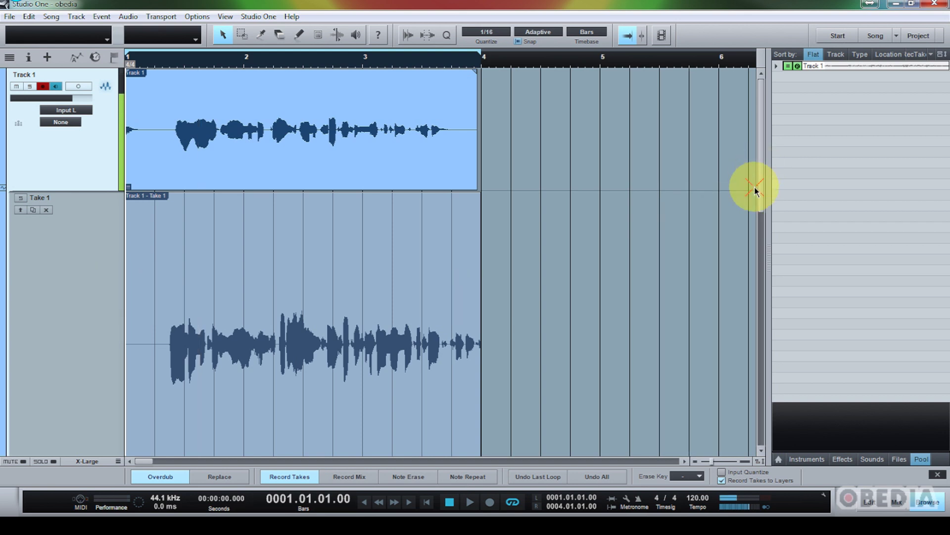
scroll(757, 191, down, 3)
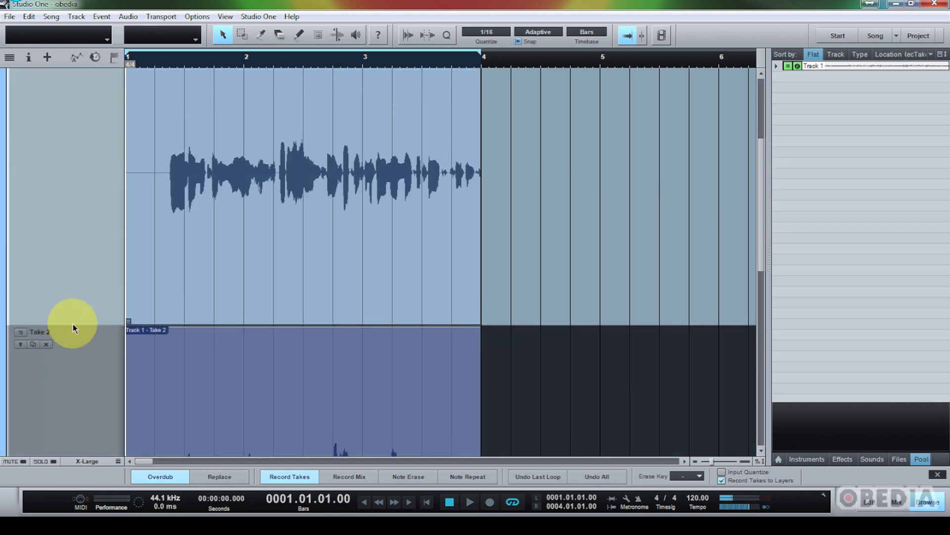
scroll(76, 323, down, 4)
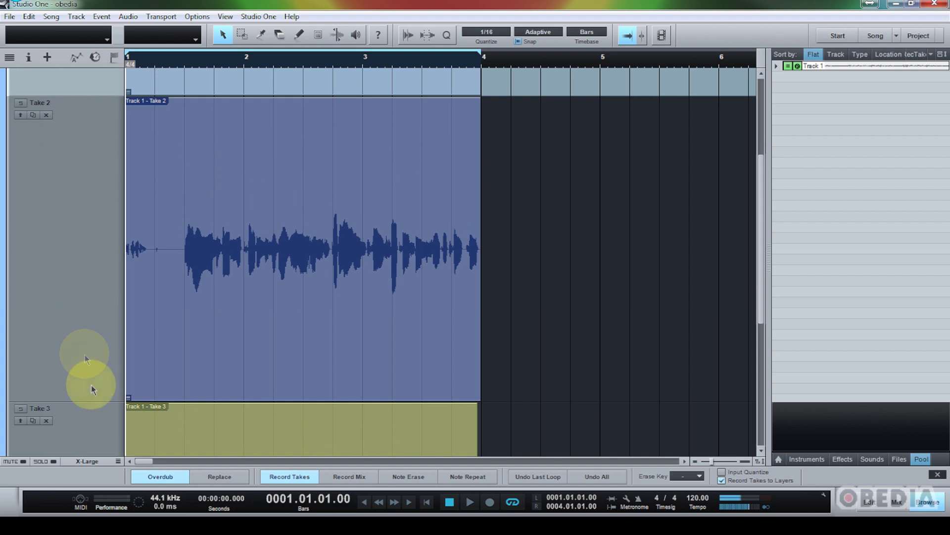
drag(94, 402, 96, 193)
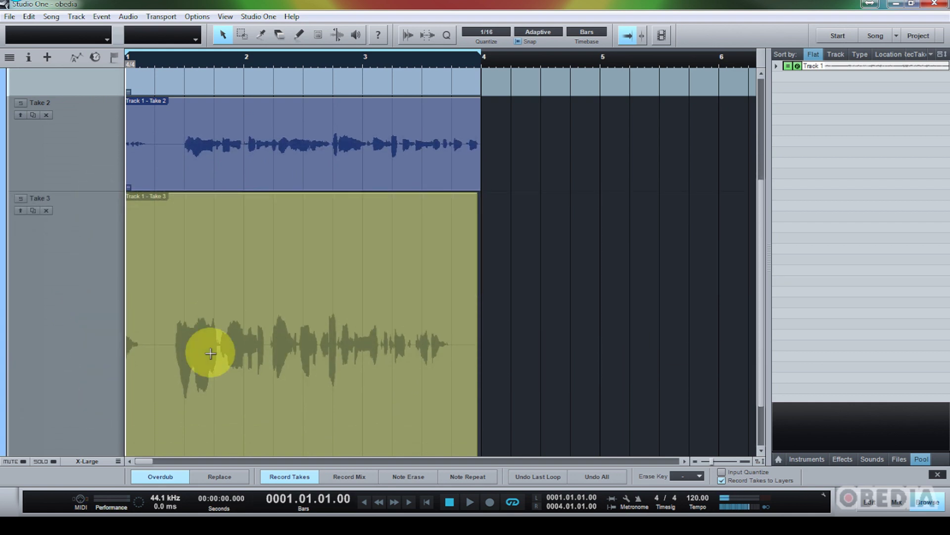
scroll(755, 250, down, 1)
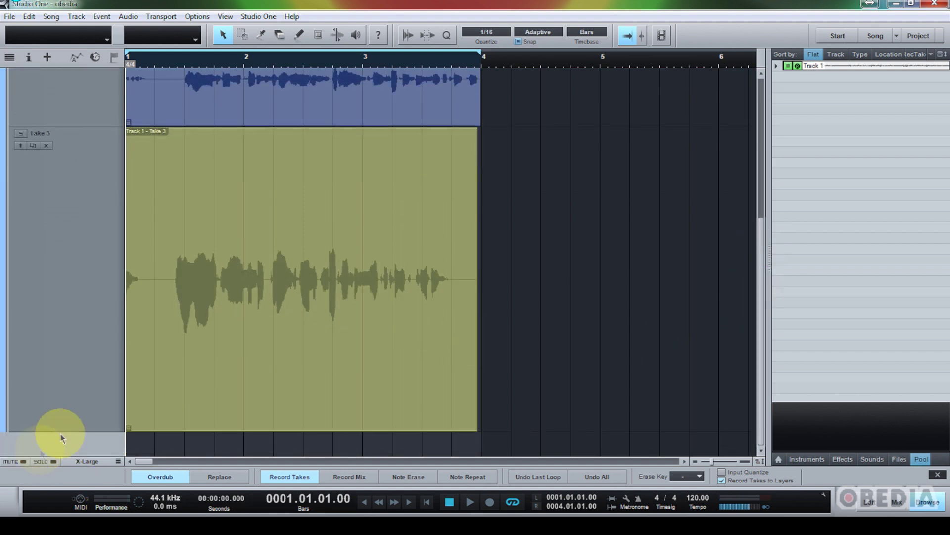
drag(64, 433, 84, 189)
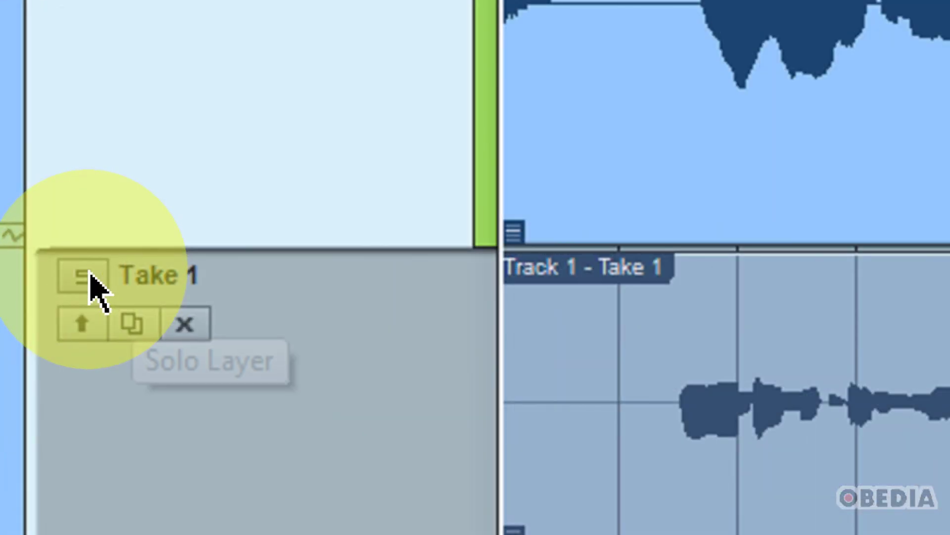
Step: Solo the Take 1 layer and start playback from a point within it
click(49, 253)
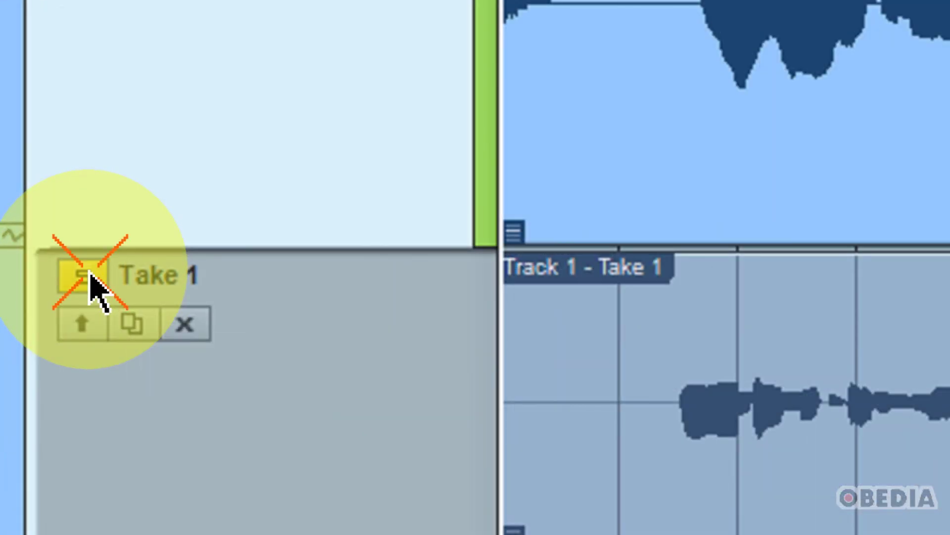
click(818, 410)
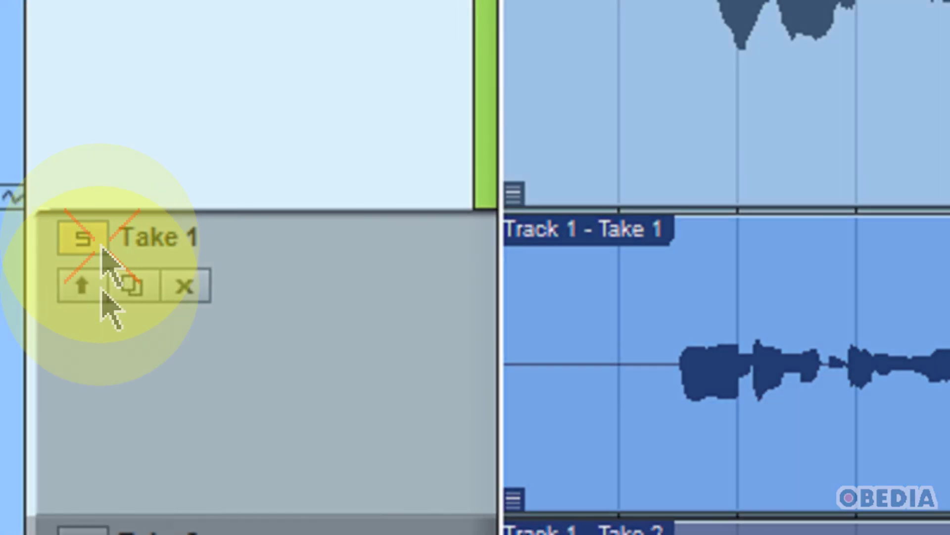
click(65, 291)
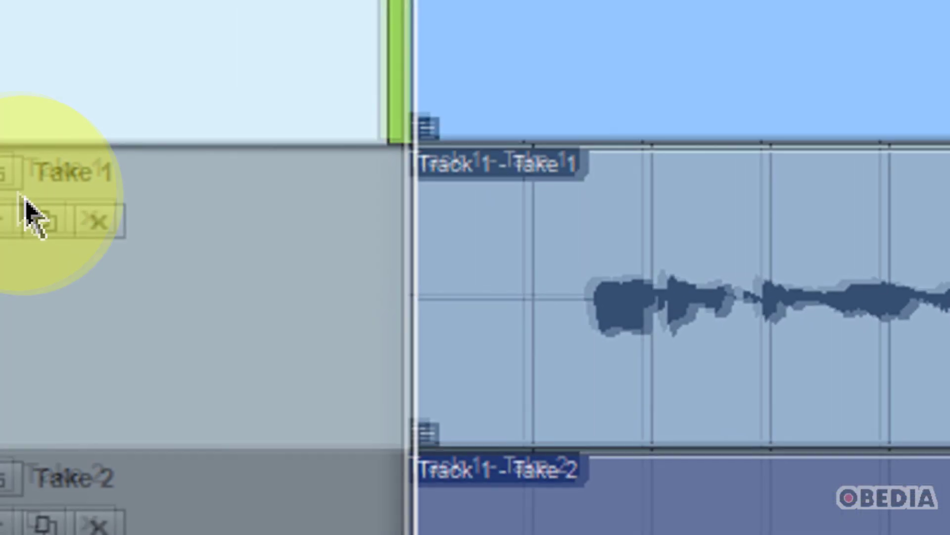
click(6, 173)
click(671, 303)
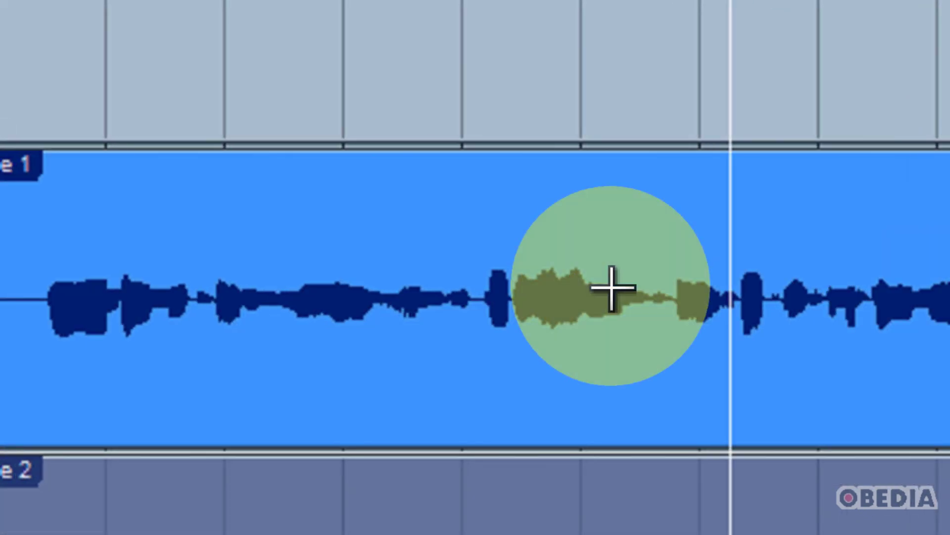
Step: Audition Take 1 from several phrase starts by repositioning the playhead
click(927, 329)
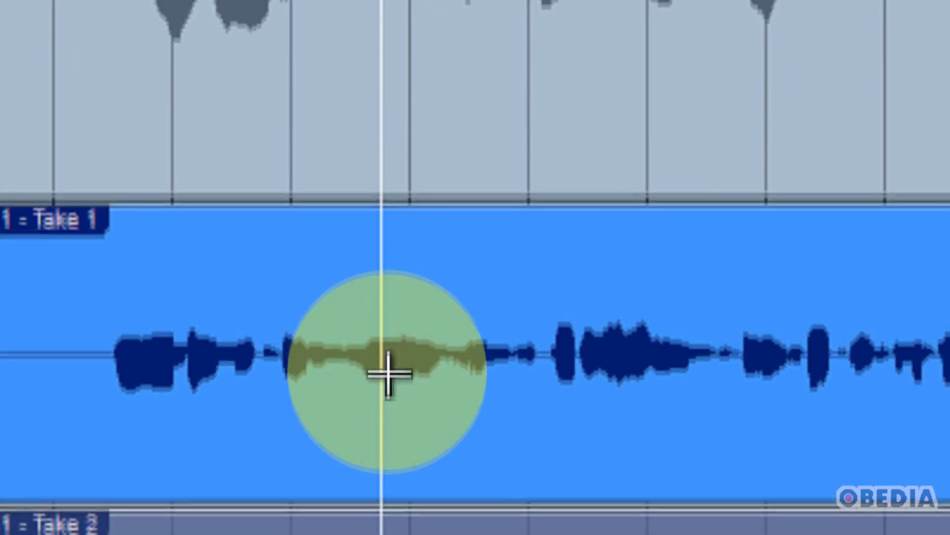
click(399, 533)
click(381, 323)
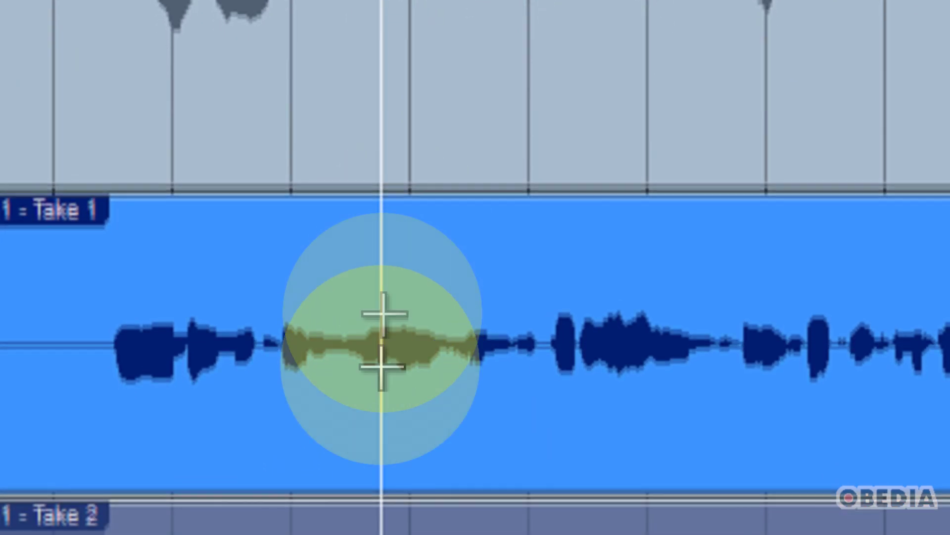
click(322, 277)
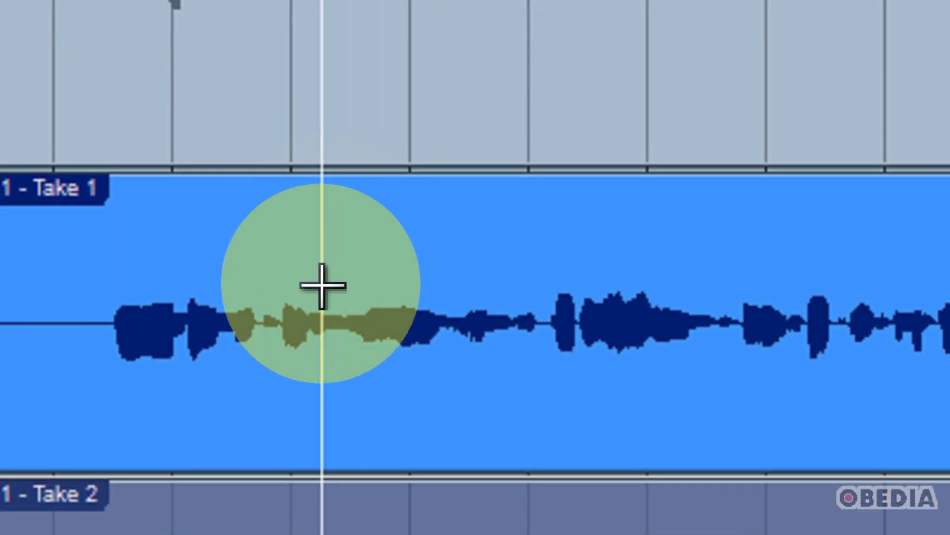
click(272, 299)
click(262, 301)
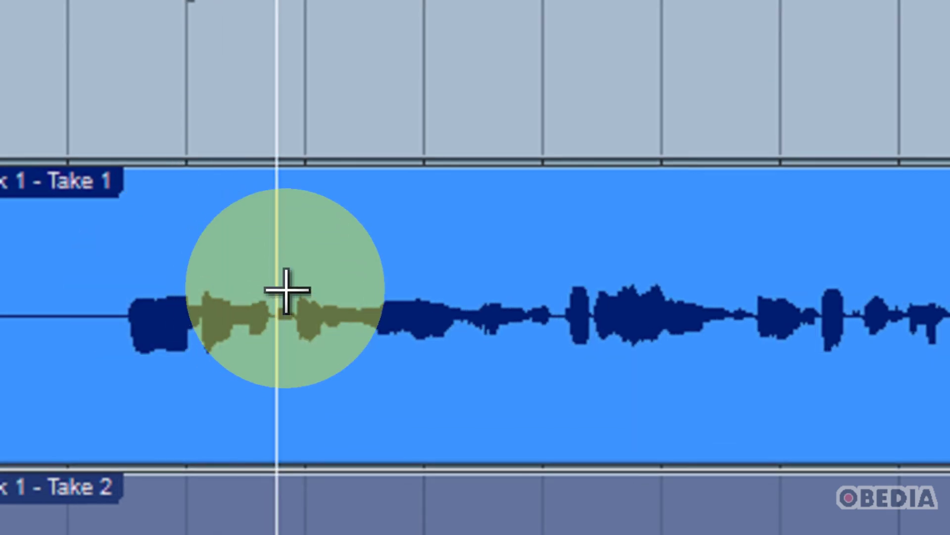
Step: Comp the Take 1 phrase from 1.3.4 to 2.2.2 and a short Take 2 phrase into Track 1
drag(284, 286, 567, 300)
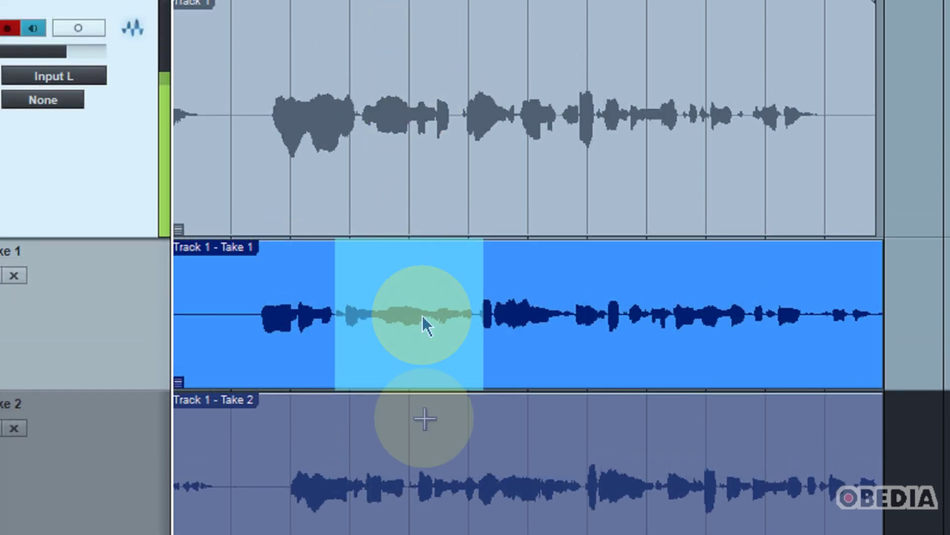
click(430, 325)
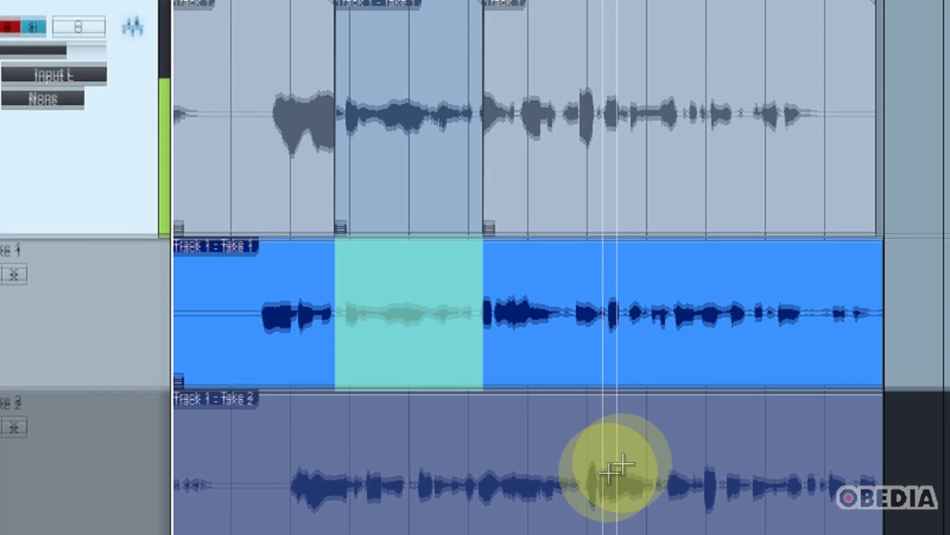
drag(662, 494, 598, 488)
drag(598, 438, 572, 437)
click(607, 436)
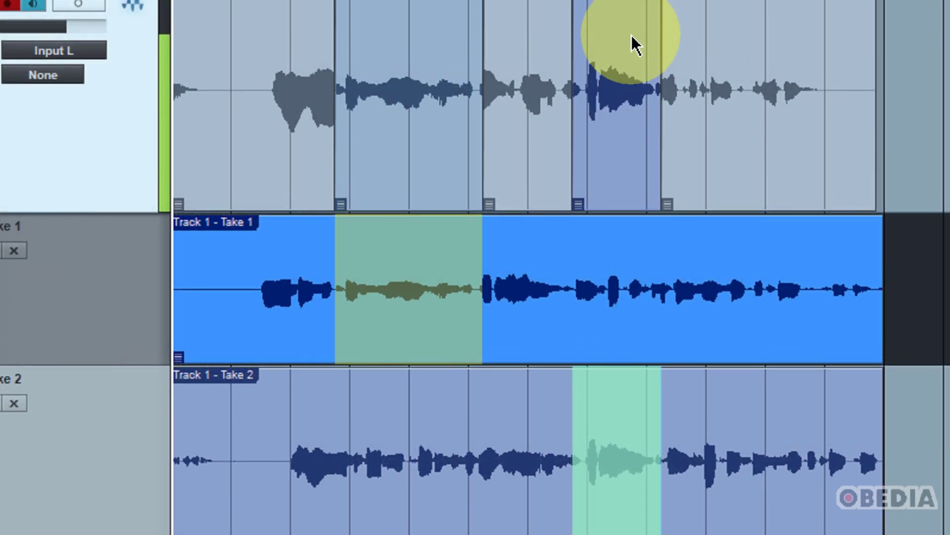
Step: Comp the Take 2 phrase near 3.2.3 and an earlier Take 2 phrase into Track 1
drag(737, 448, 867, 453)
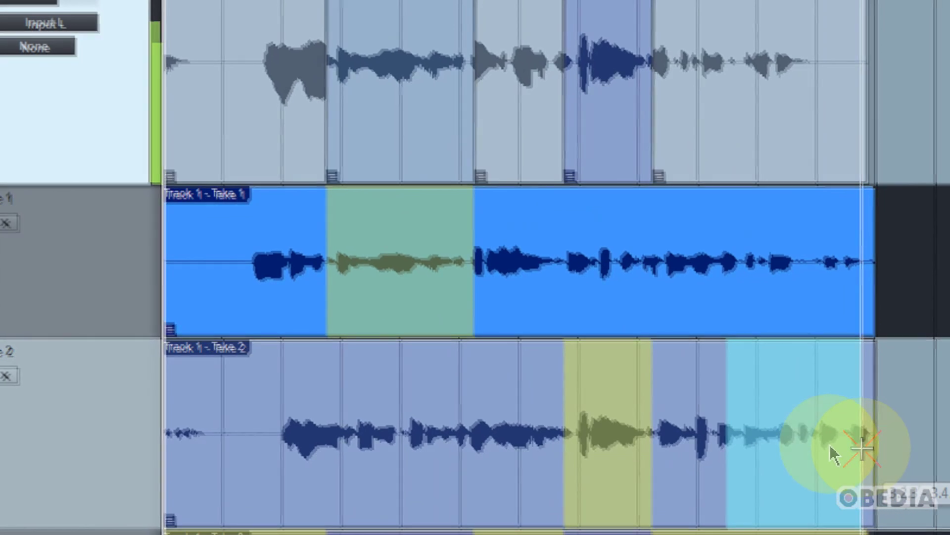
click(817, 453)
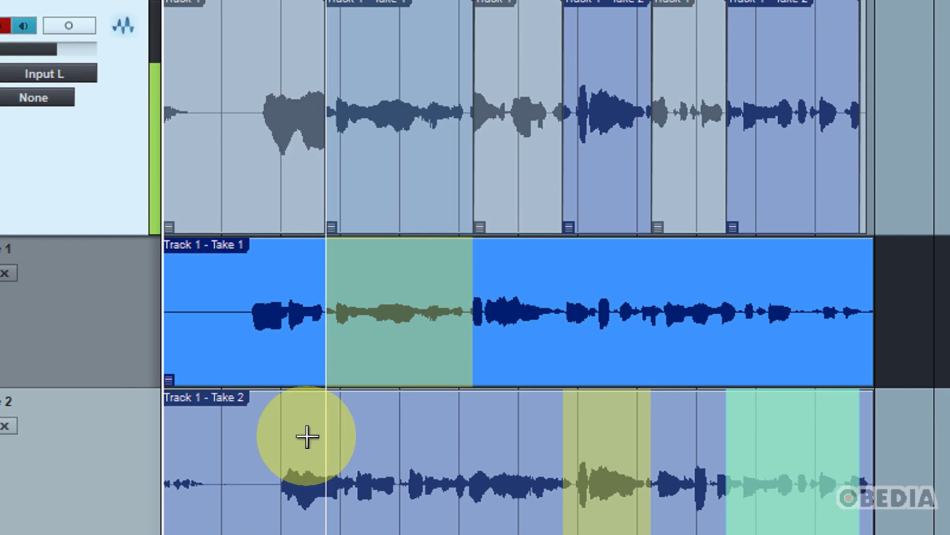
drag(266, 439, 311, 440)
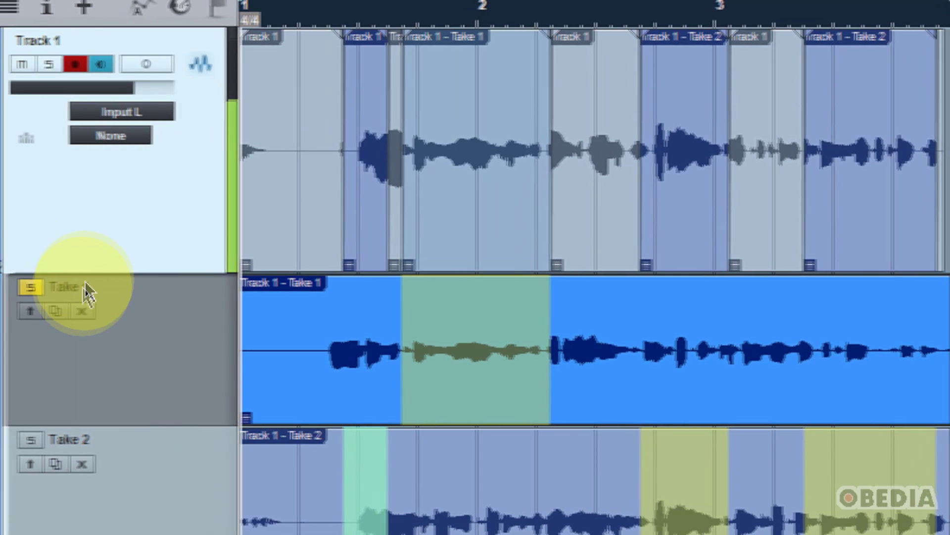
Step: Deselect the Take 2 layer and extend the early Take 2 comp section to start at 1.2.2
click(82, 184)
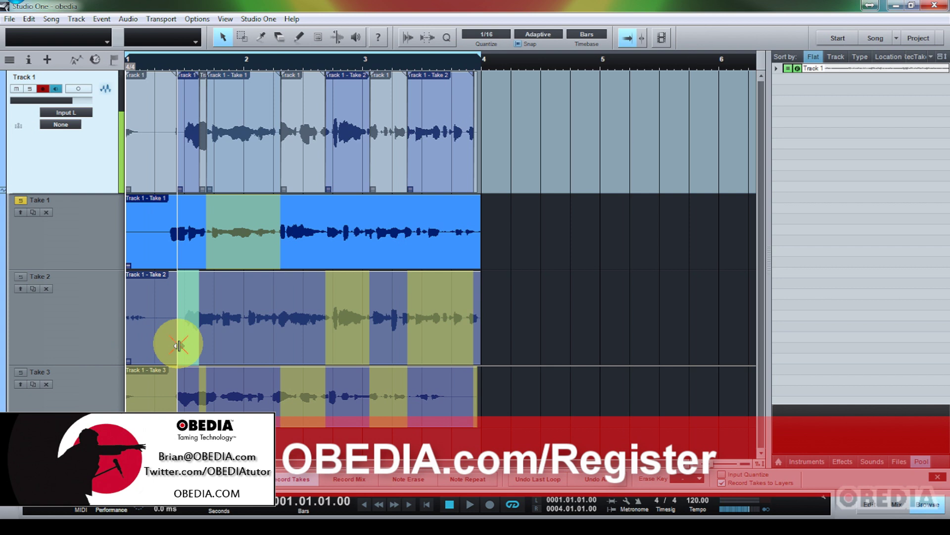
drag(178, 345, 162, 343)
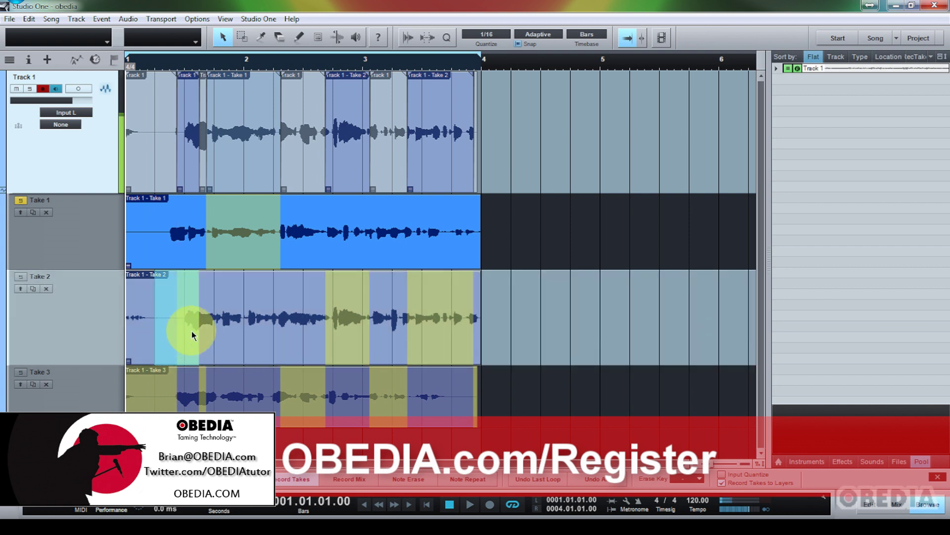